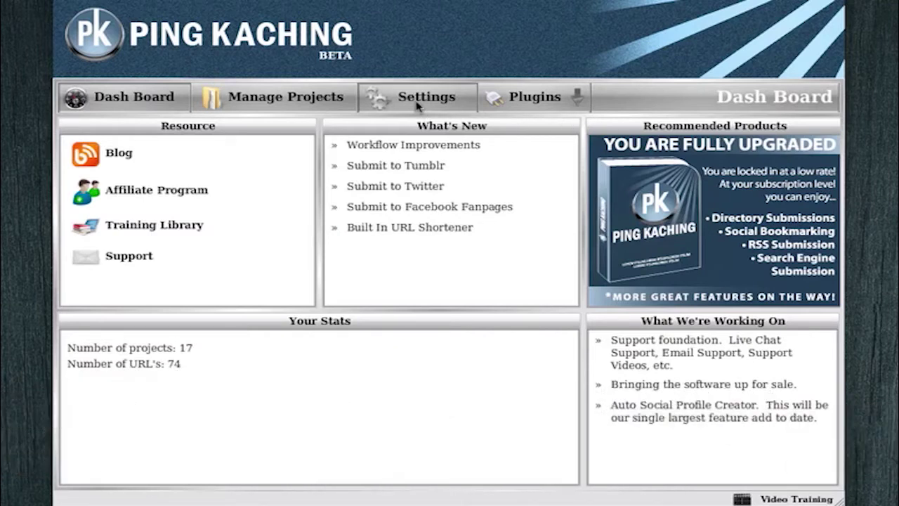
Open the Submission Form settings that hold the default pen name, email and hide options.
click(418, 105)
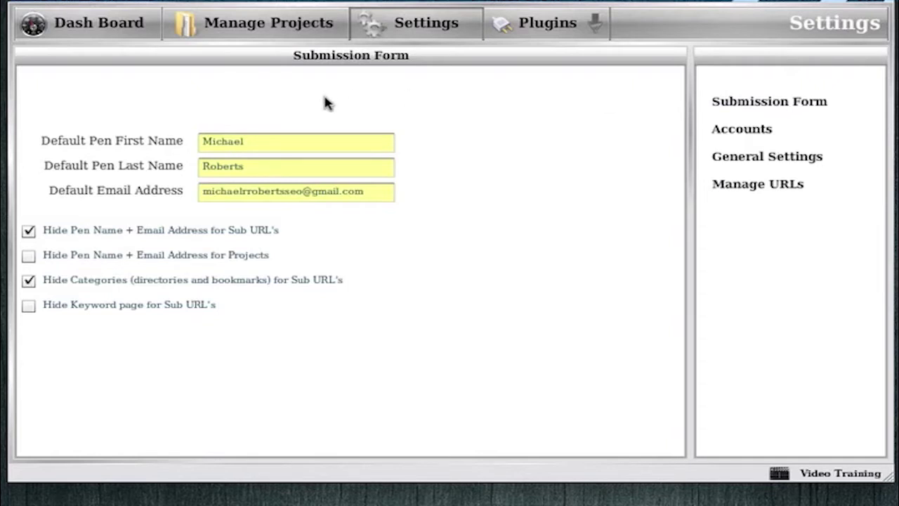
click(219, 143)
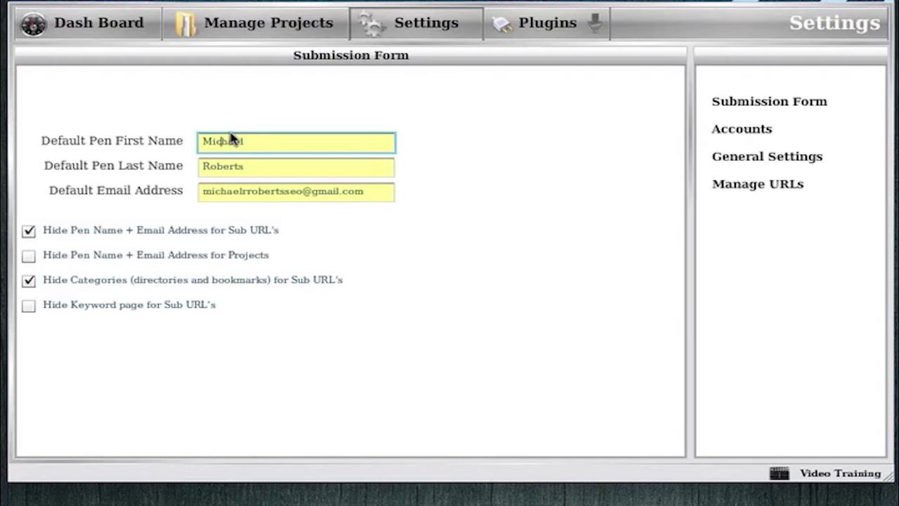
click(231, 28)
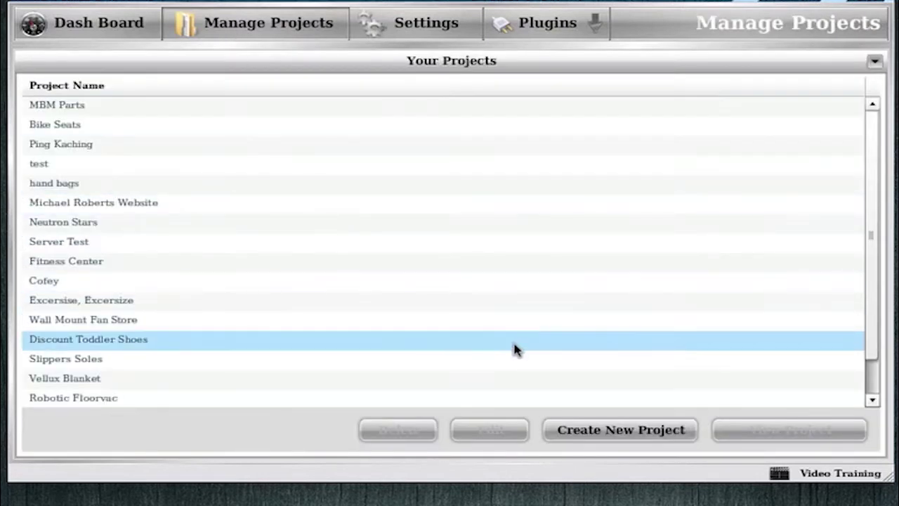
click(600, 430)
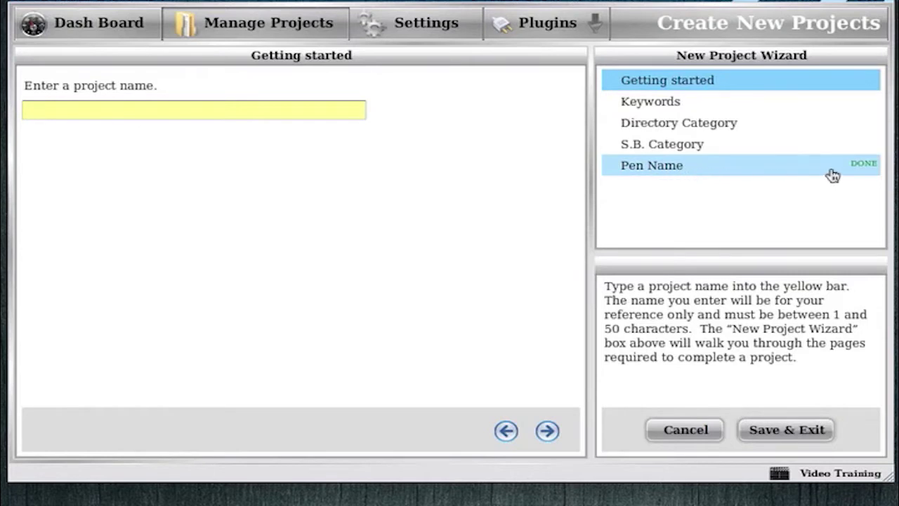
click(749, 173)
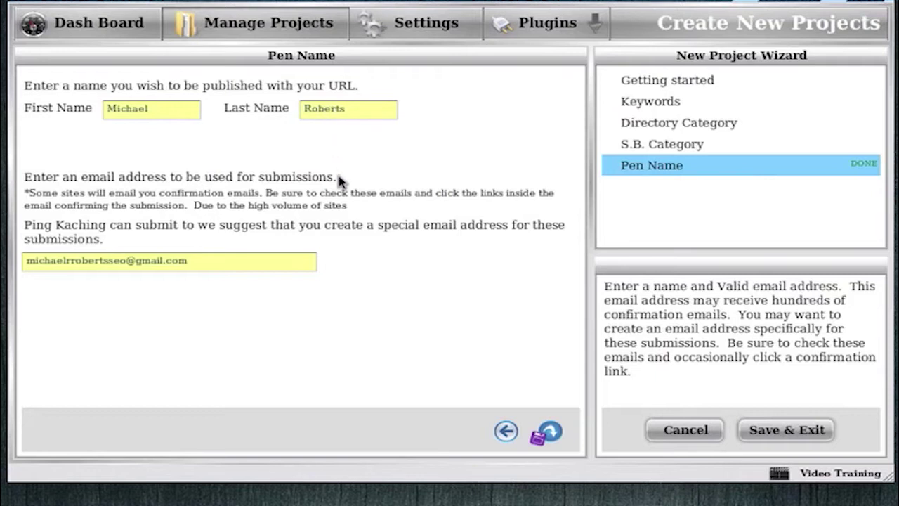
click(426, 35)
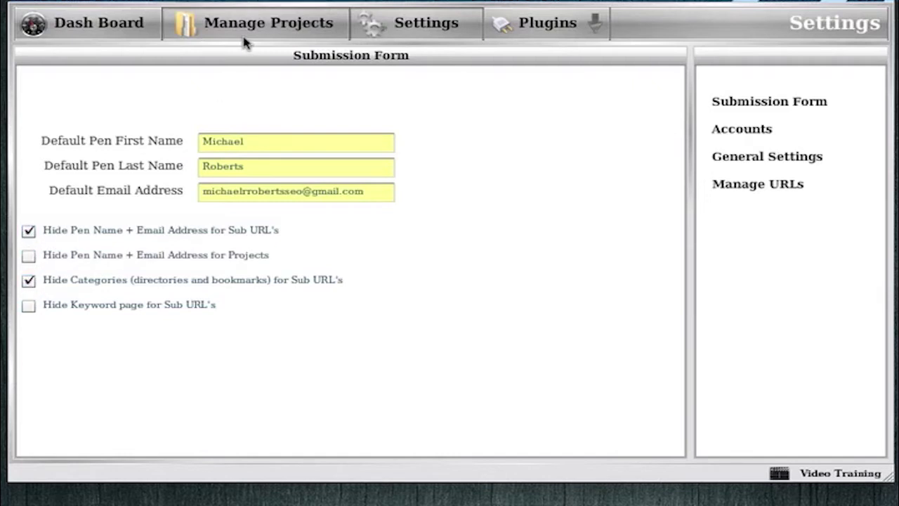
Enable hiding pen name and email for Projects and the keyword page for Sub URLs, previewing the Ping Kaching Add New URL wizard.
click(28, 255)
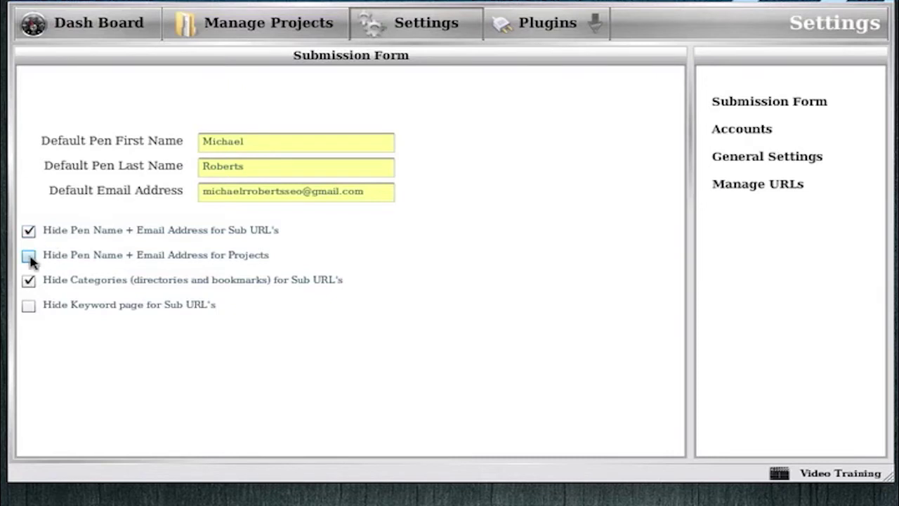
click(28, 307)
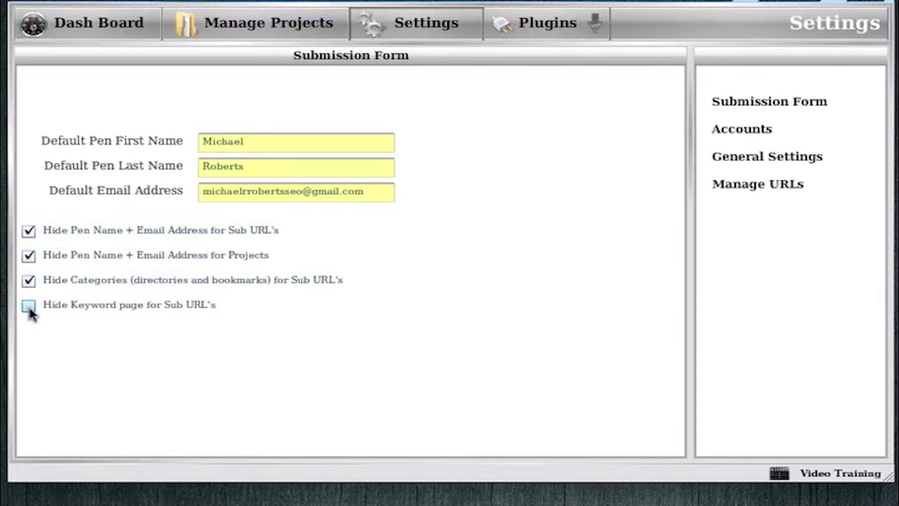
click(238, 24)
scroll(64, 147, down, 2)
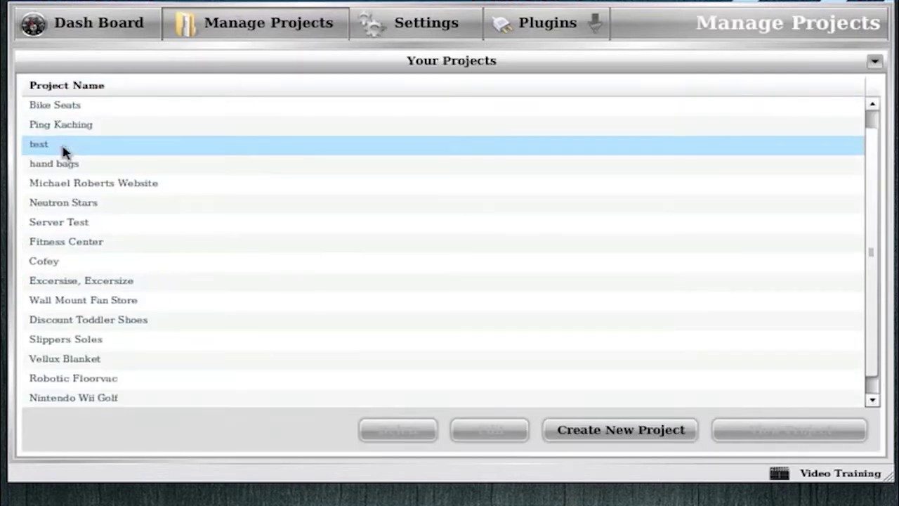
scroll(74, 143, up, 2)
double_click(75, 144)
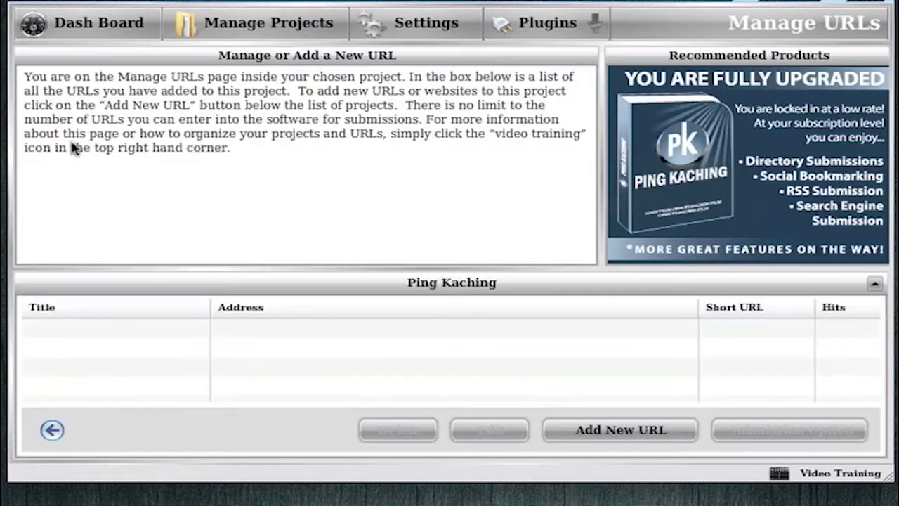
click(609, 431)
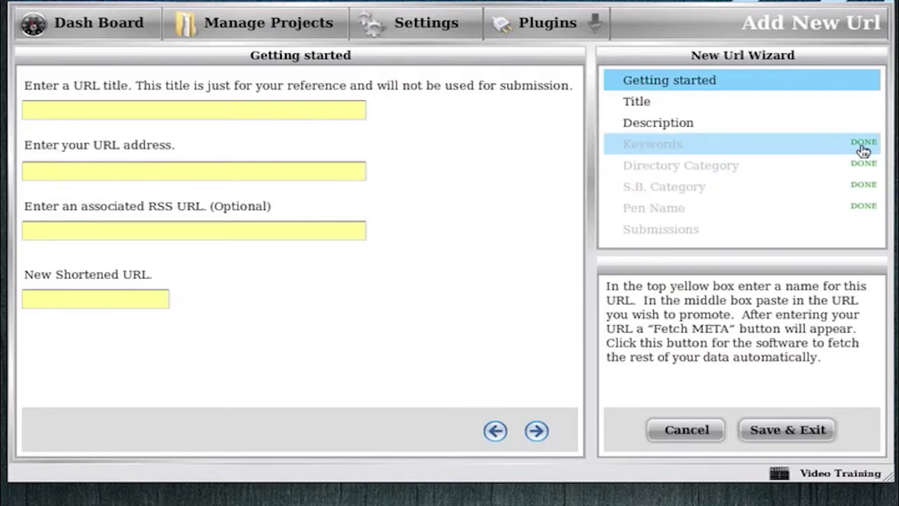
click(440, 35)
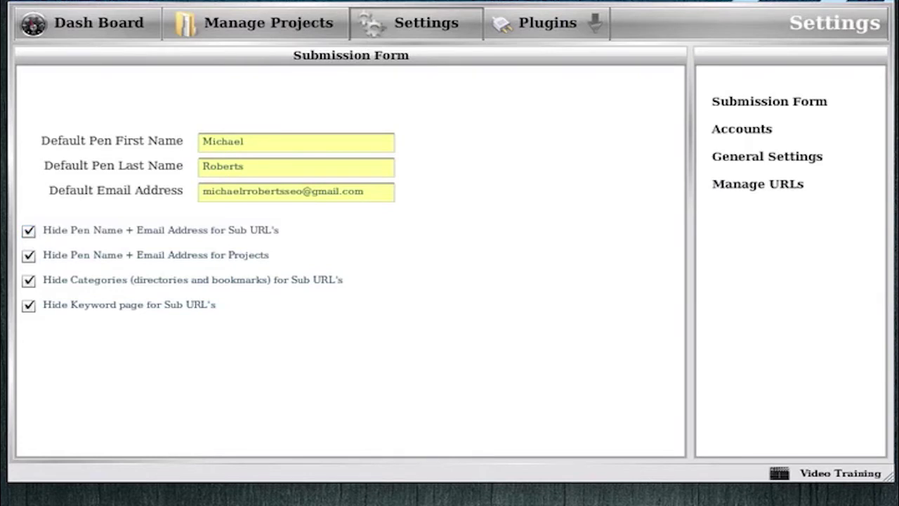
click(245, 30)
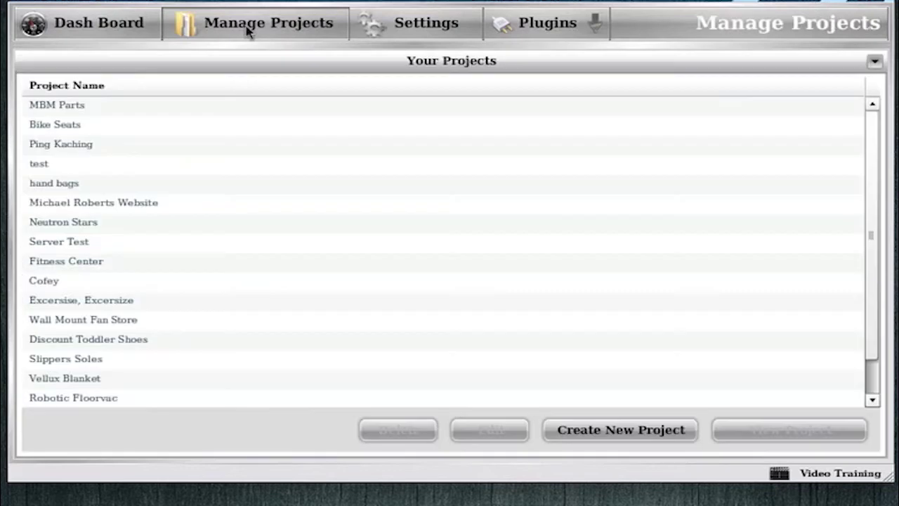
click(603, 437)
click(685, 430)
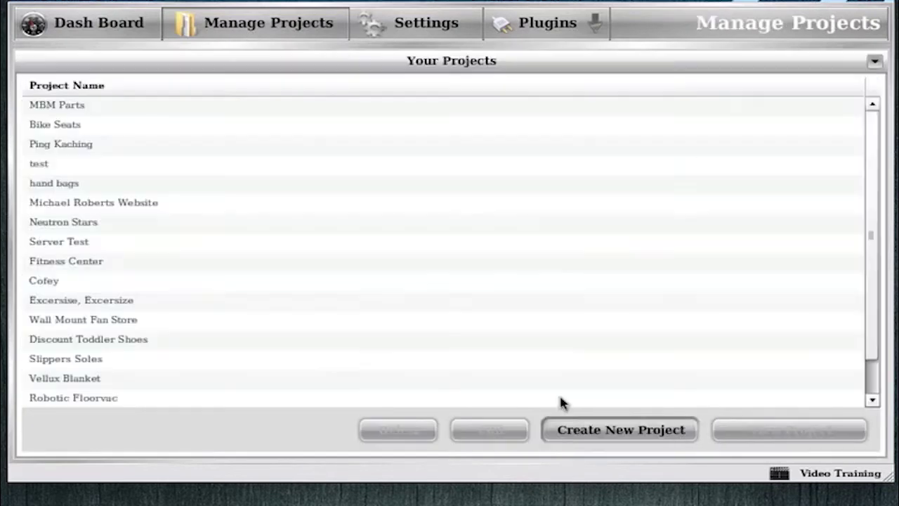
double_click(99, 148)
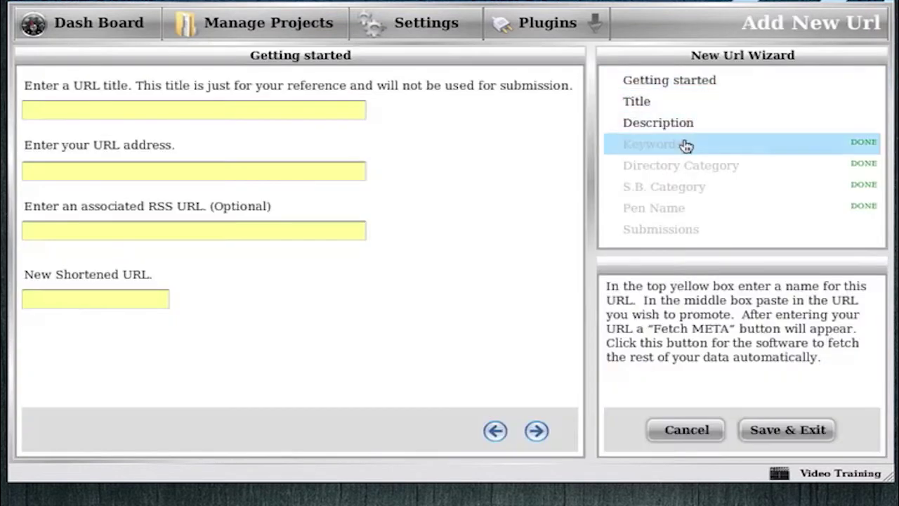
click(684, 145)
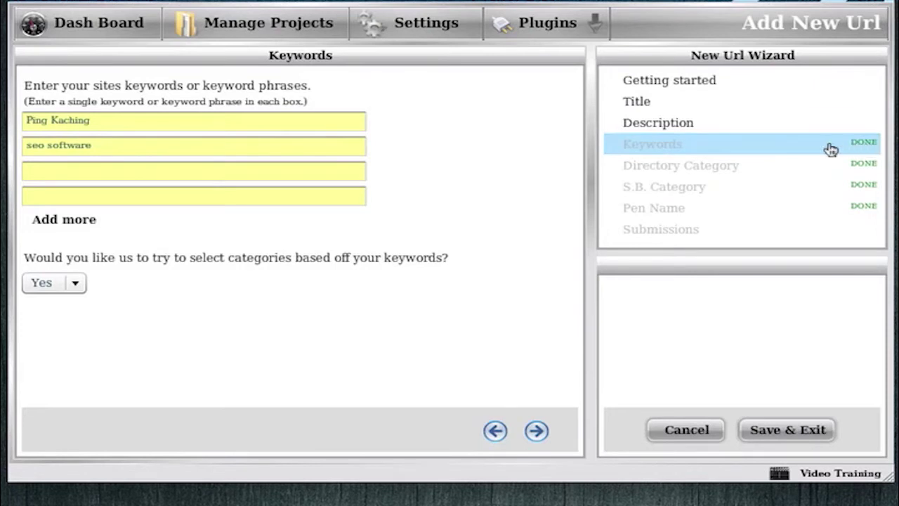
click(691, 172)
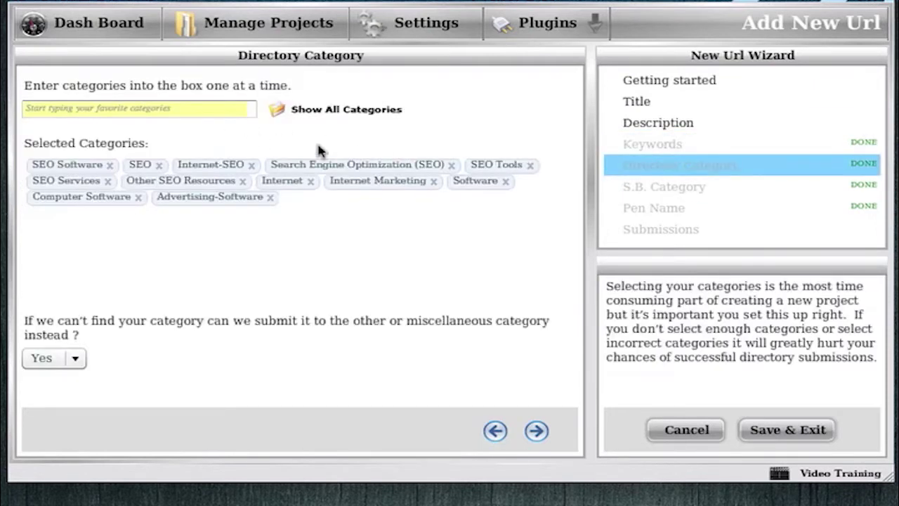
click(701, 192)
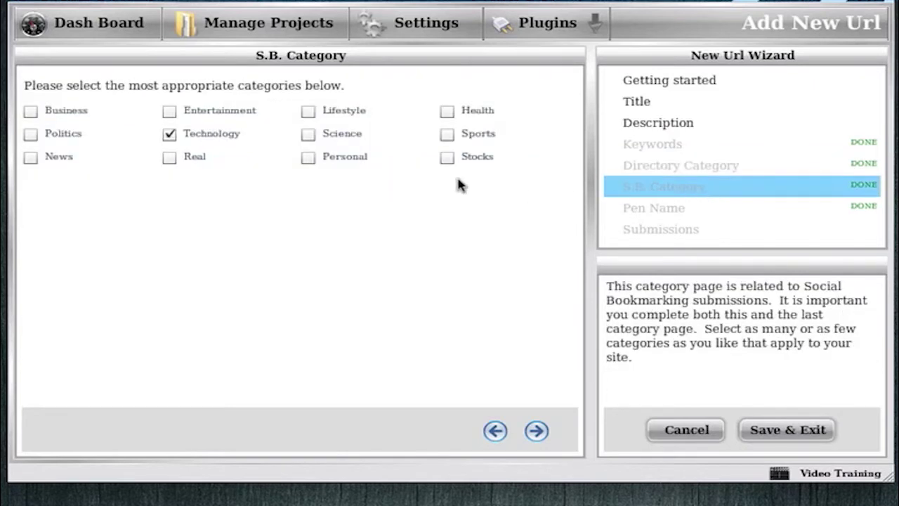
click(653, 209)
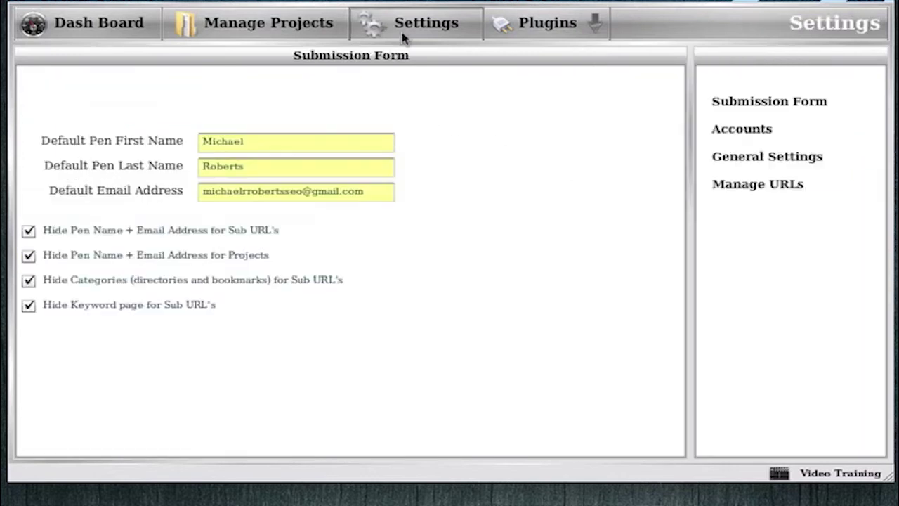
Untick 'Hide Keyword page for Sub URL's' and open the Ping Kaching project's Manage URLs page.
click(28, 307)
click(214, 31)
double_click(60, 144)
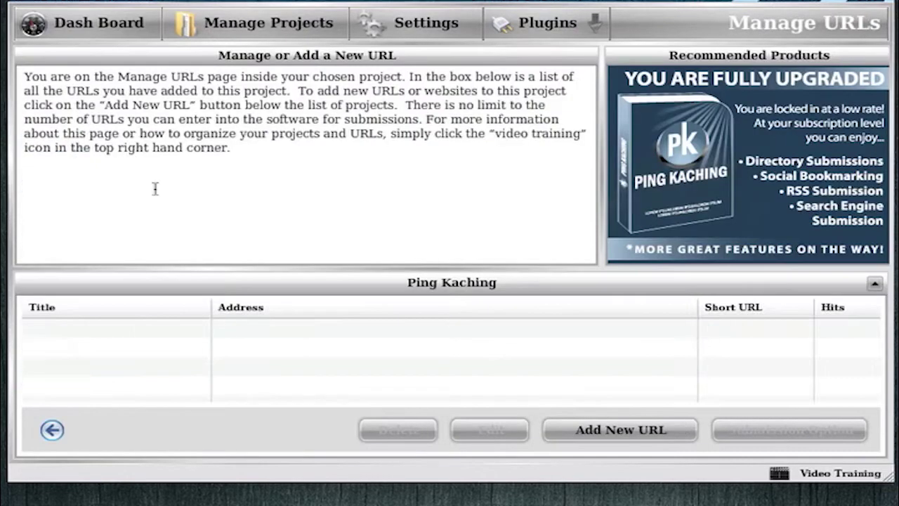
Advance a new URL through the title, description, keywords and category steps to the pen name step.
click(626, 432)
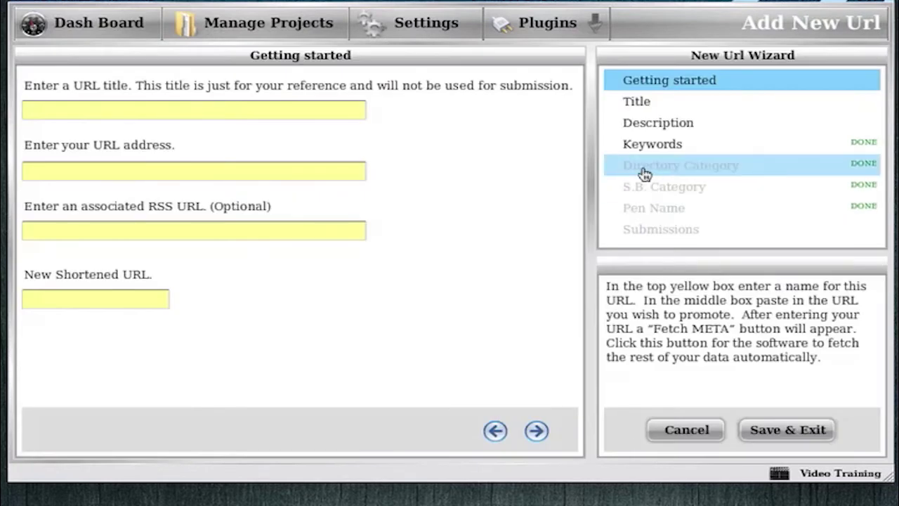
click(537, 432)
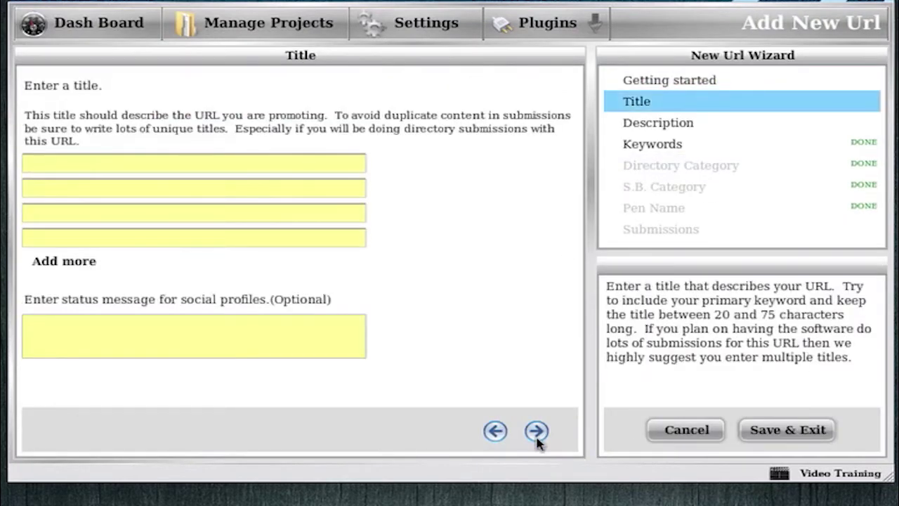
click(537, 431)
click(537, 431)
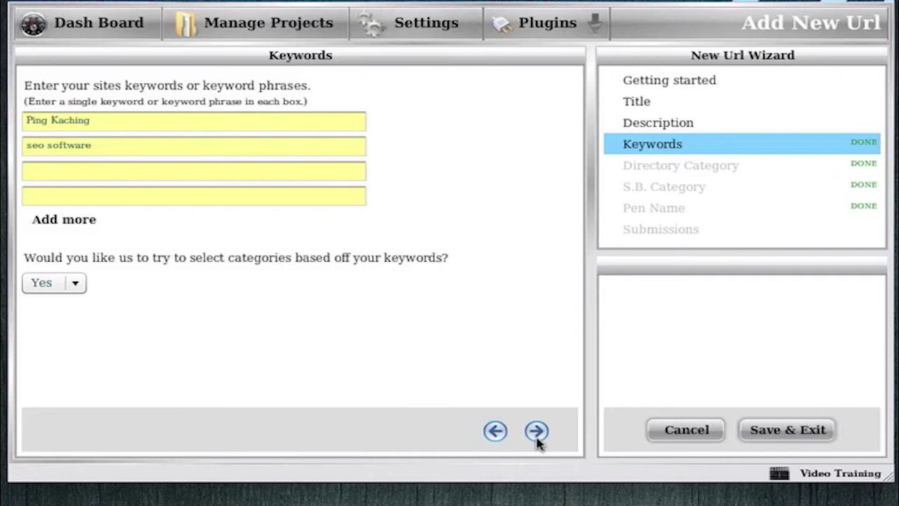
click(537, 432)
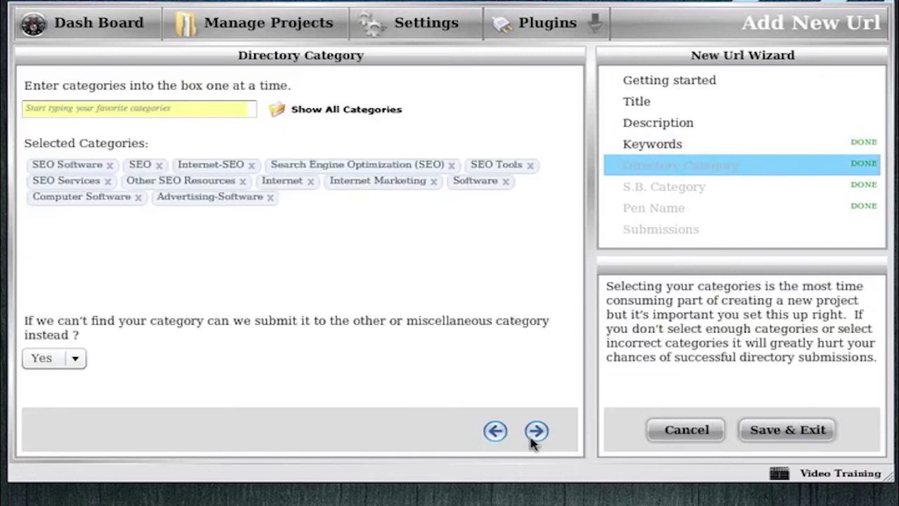
click(536, 432)
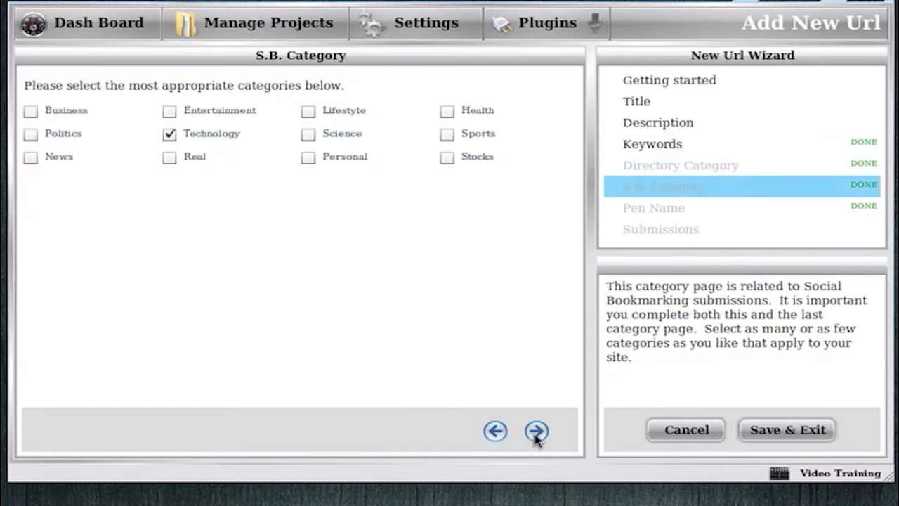
click(537, 431)
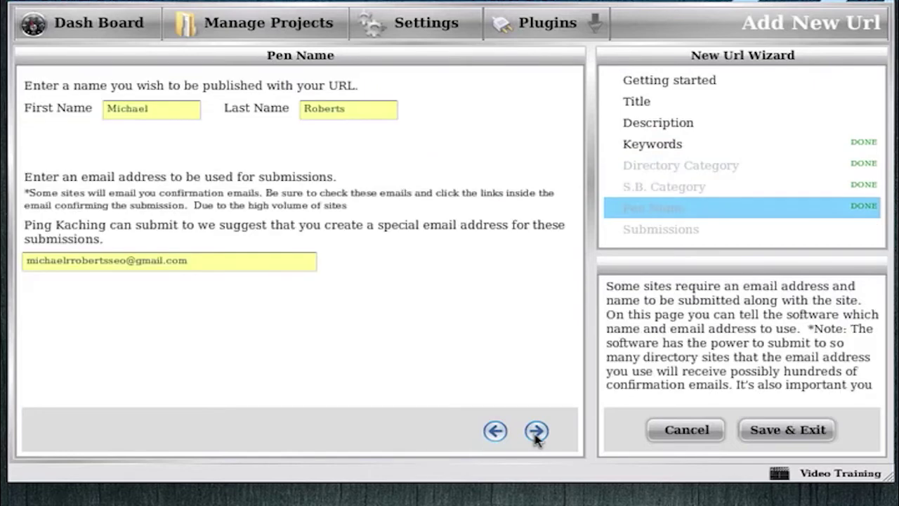
Step back to the keywords step and return to the Submission Form settings.
click(496, 431)
click(495, 431)
click(495, 432)
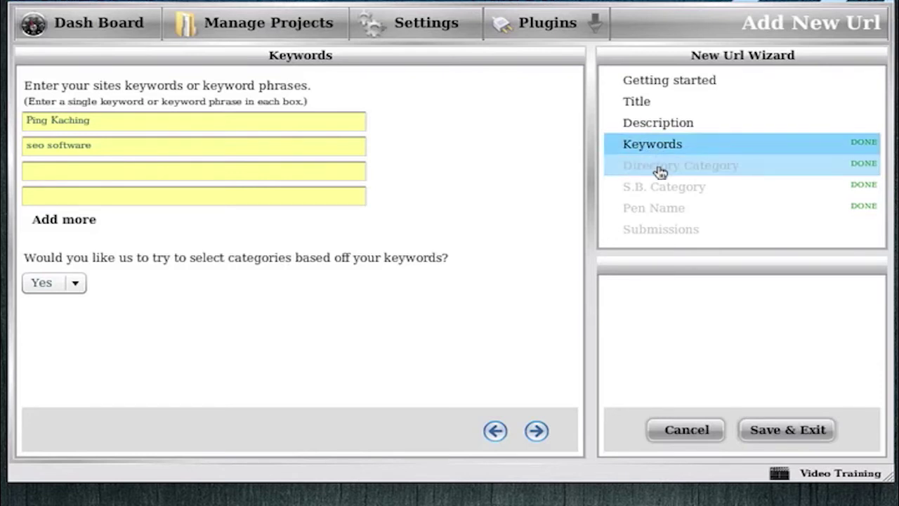
click(397, 25)
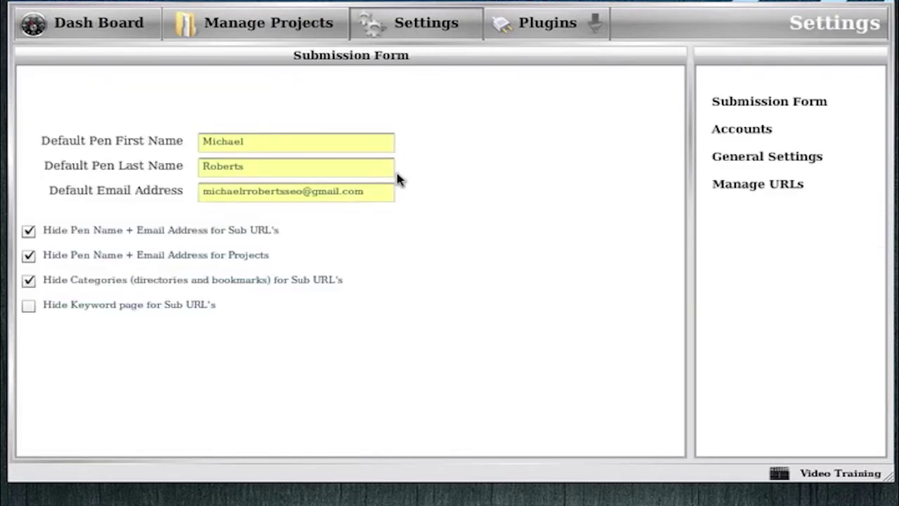
Open Sb/Rss Accounts, choose the Yahoo Bookmarks account set, and focus its username field.
click(736, 140)
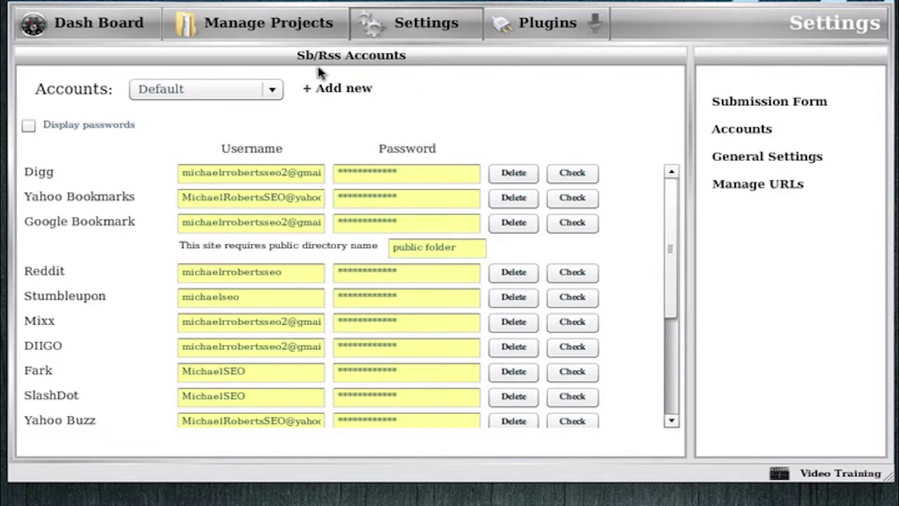
click(272, 89)
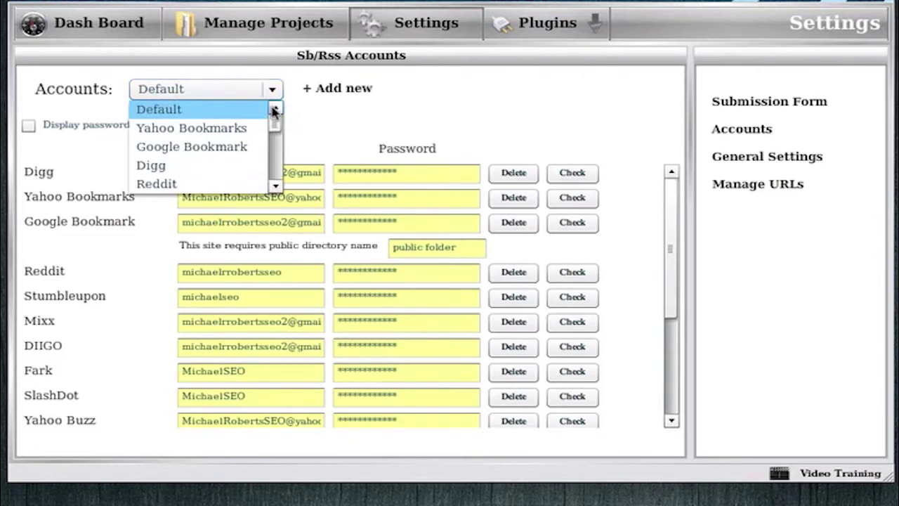
mouse_move(275, 131)
mouse_down()
mouse_move(275, 177)
mouse_move(276, 126)
mouse_up()
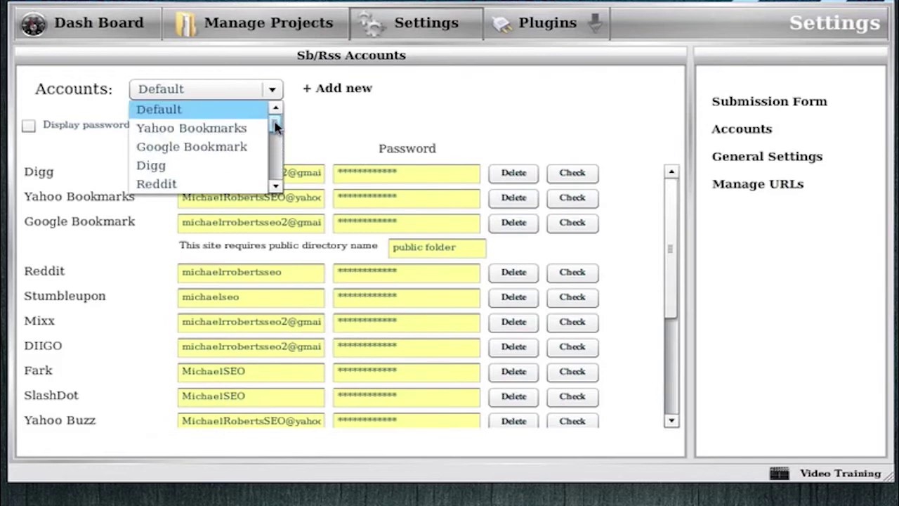
click(237, 130)
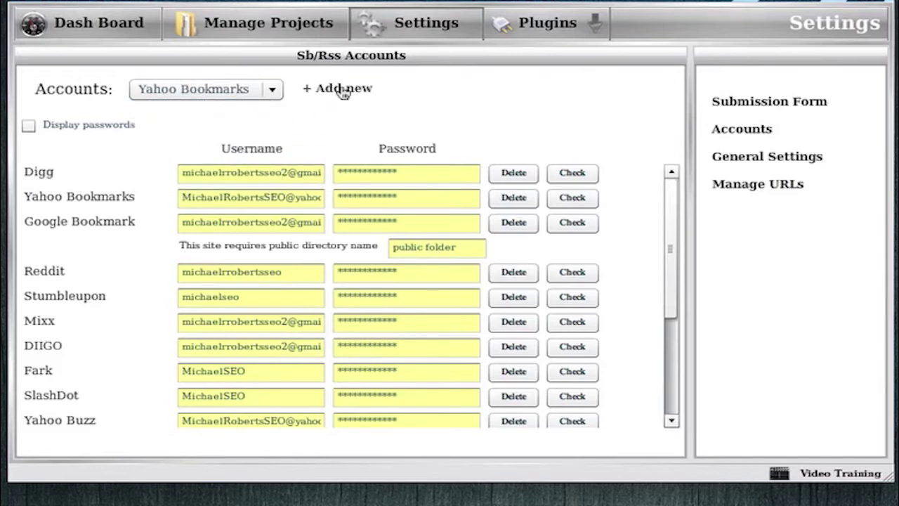
scroll(236, 201, down, 1)
scroll(237, 200, up, 1)
click(203, 199)
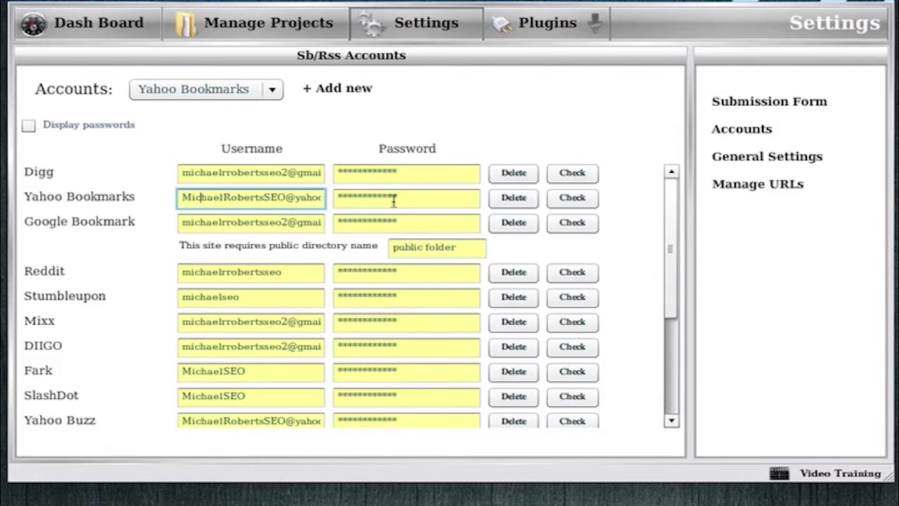
Run the login check on the Yahoo Bookmarks row to confirm its username and password are valid.
click(568, 200)
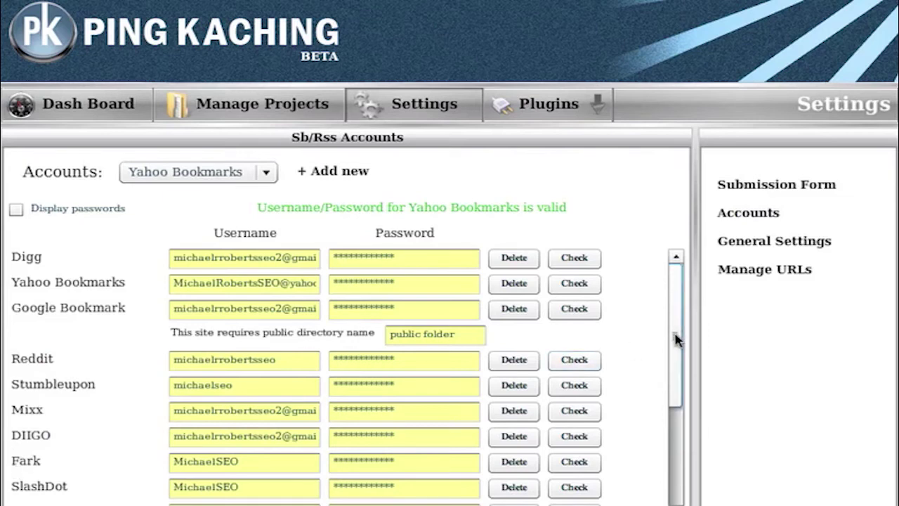
drag(679, 335, 678, 356)
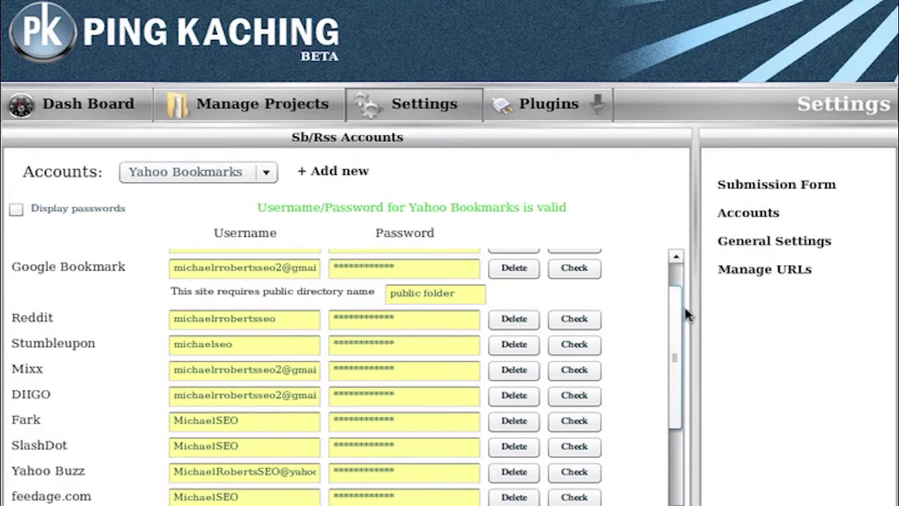
drag(681, 325, 679, 285)
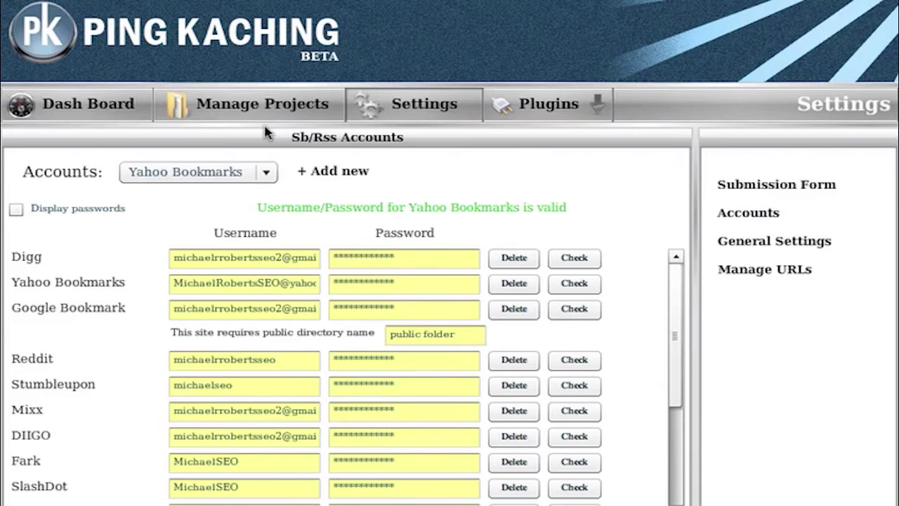
scroll(447, 339, down, 5)
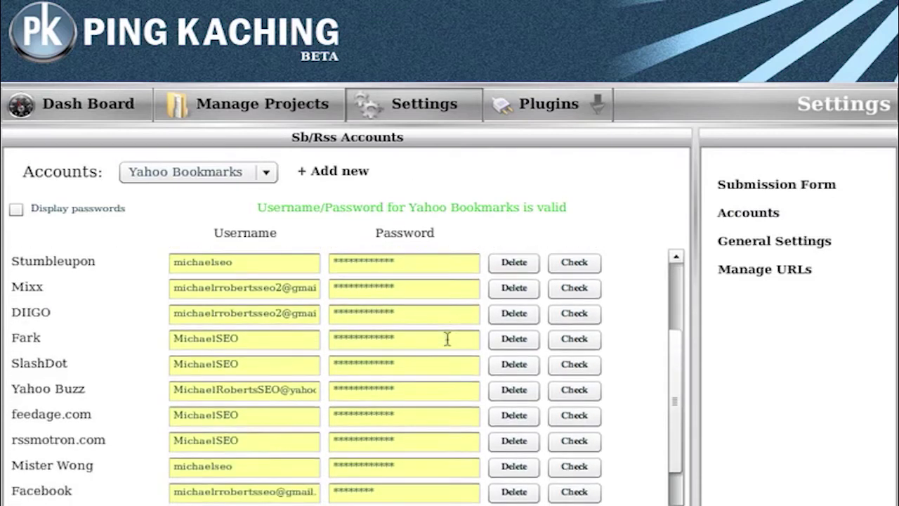
scroll(447, 339, down, 2)
scroll(447, 339, down, 1)
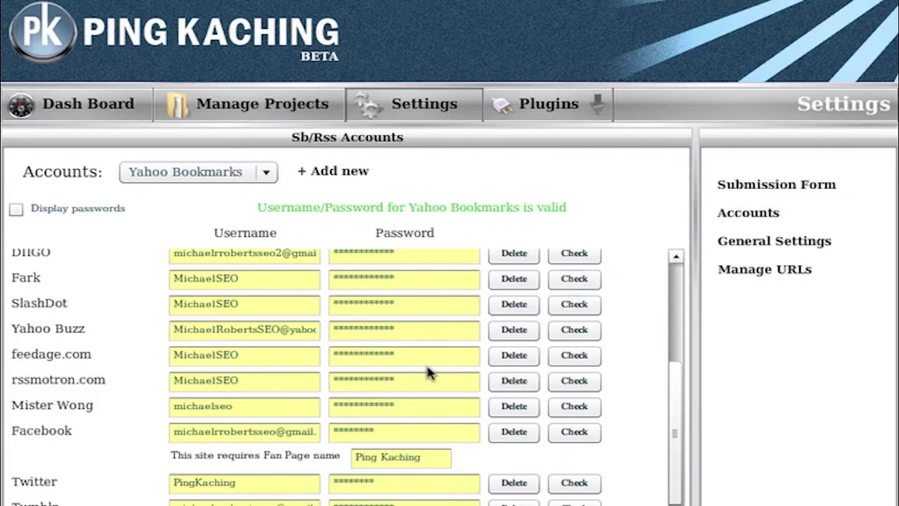
View General Settings with the Old password field focused, then move on to the Manage URLs column settings.
click(757, 247)
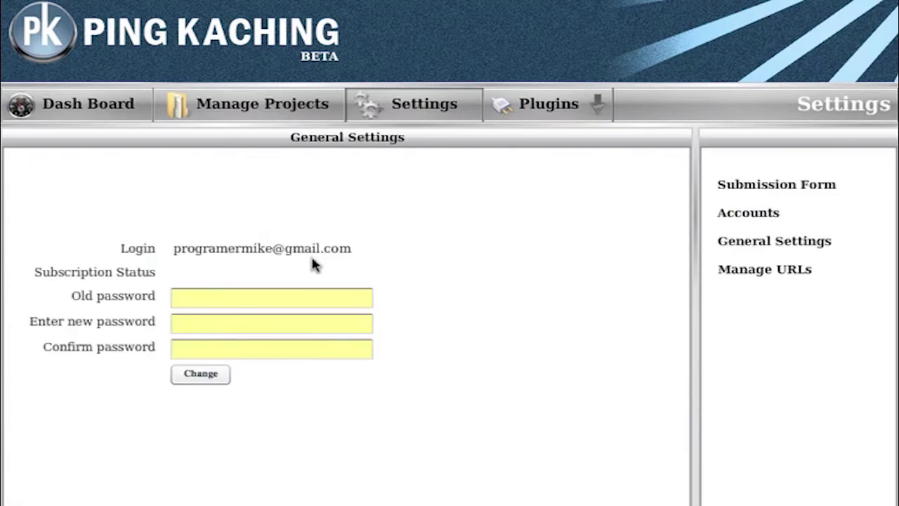
click(229, 298)
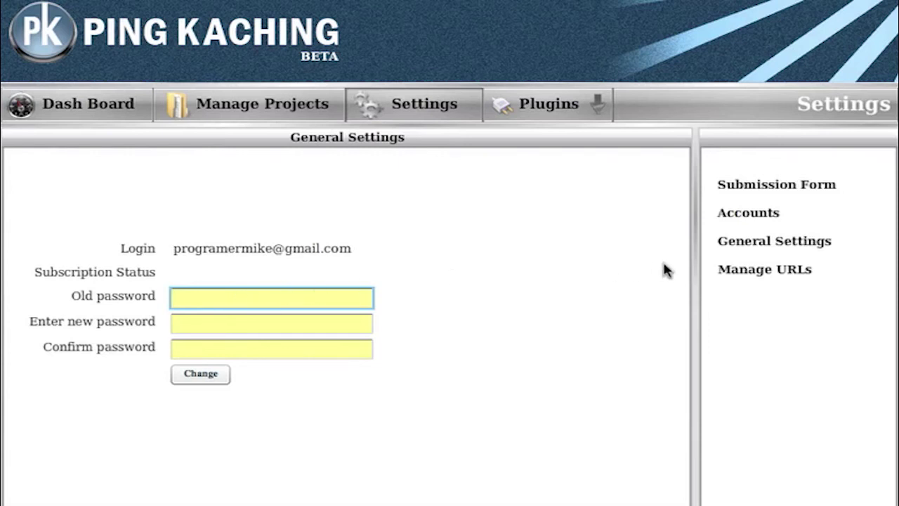
click(749, 276)
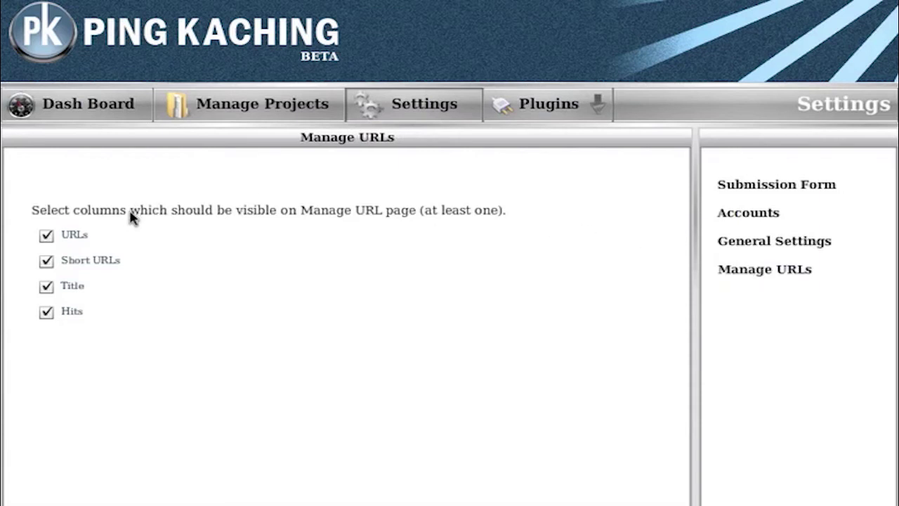
Hide the URLs and Short URLs columns, keeping Hits, and open the Ping Kaching project's URL list.
click(46, 312)
click(47, 313)
click(46, 260)
click(46, 236)
click(282, 111)
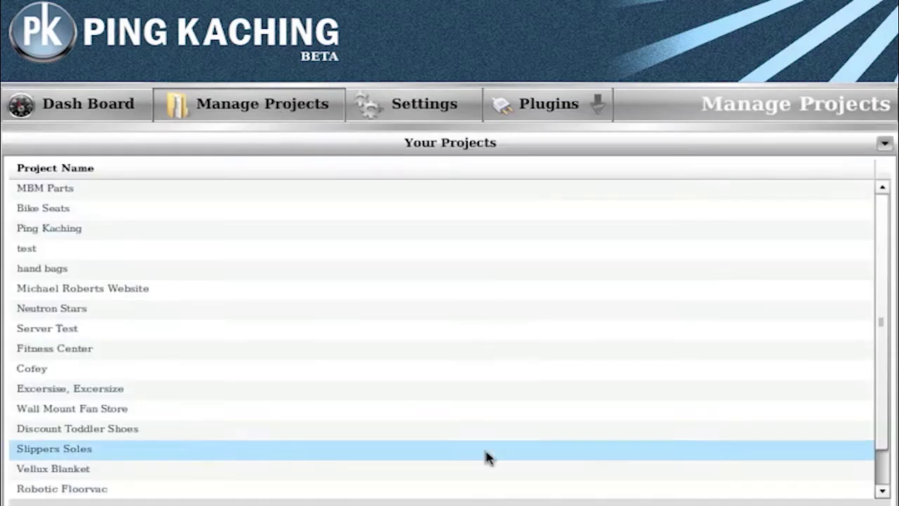
double_click(155, 233)
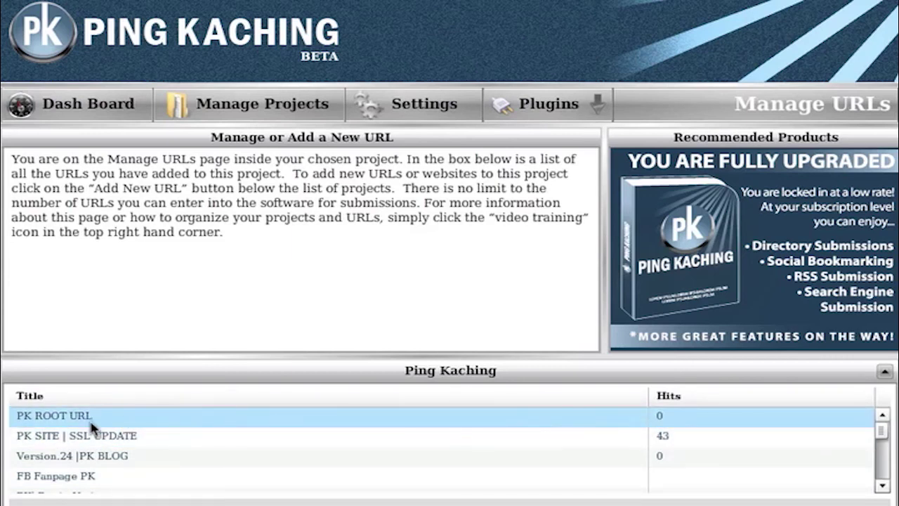
Re-tick the URLs and Short URLs columns in the Manage URLs settings.
click(422, 115)
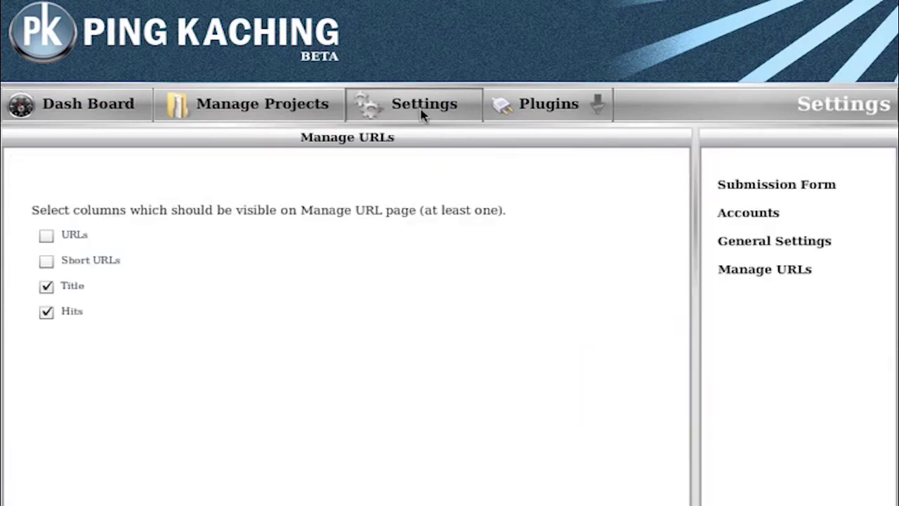
click(46, 260)
click(47, 235)
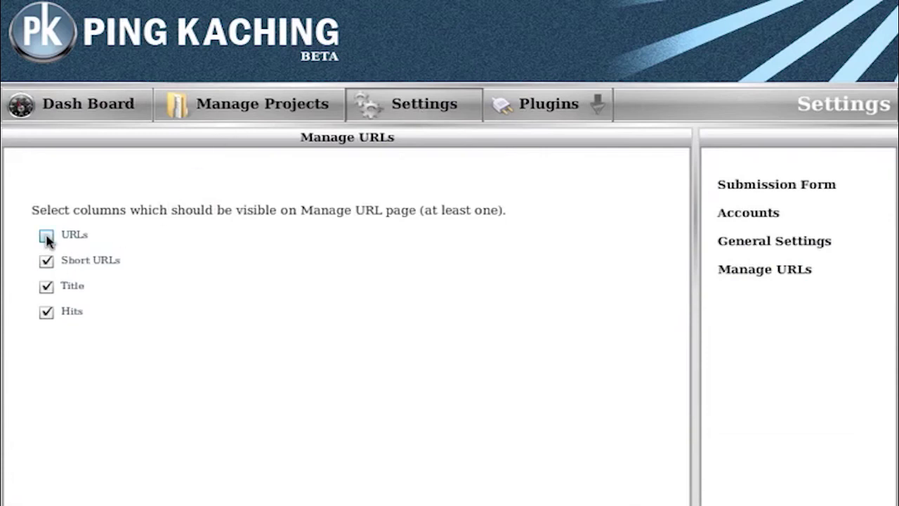
Reopen the Ping Kaching URL list, widen the Title and Short URL columns, and expand the table.
click(233, 119)
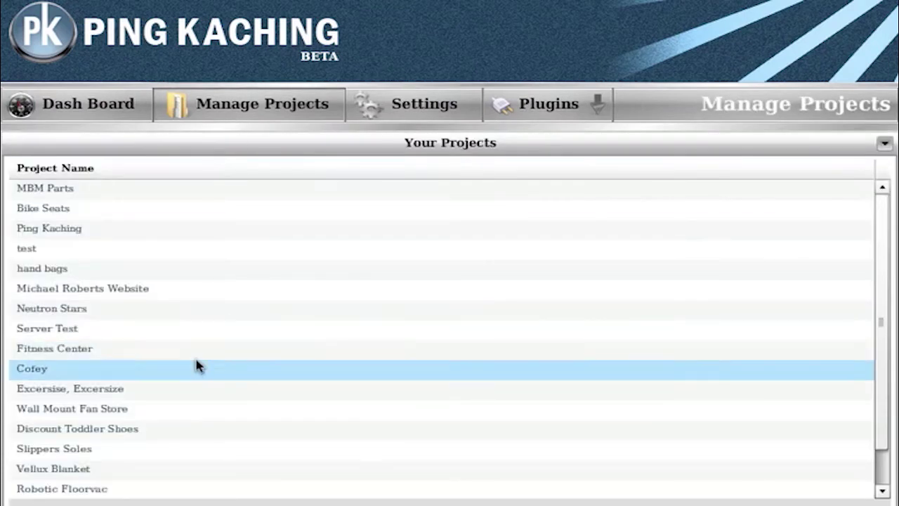
double_click(184, 239)
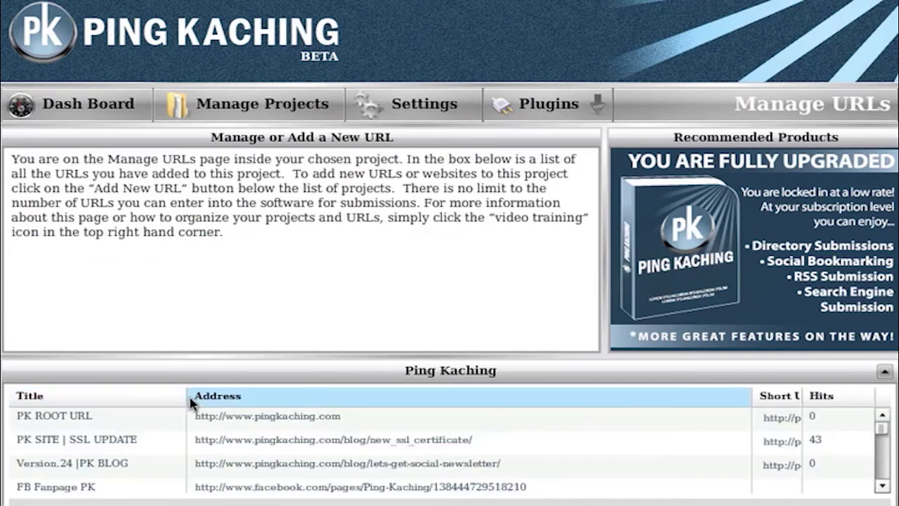
drag(187, 396, 241, 397)
drag(758, 398, 599, 402)
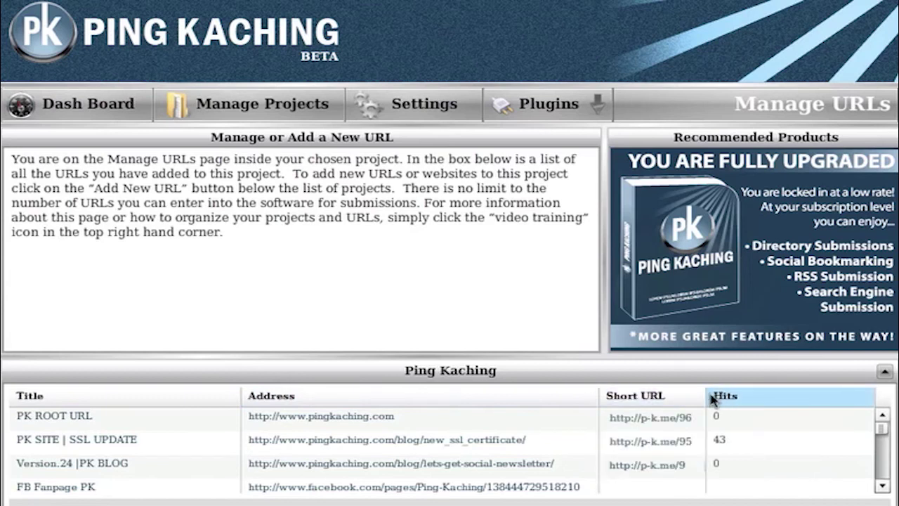
drag(705, 397, 761, 395)
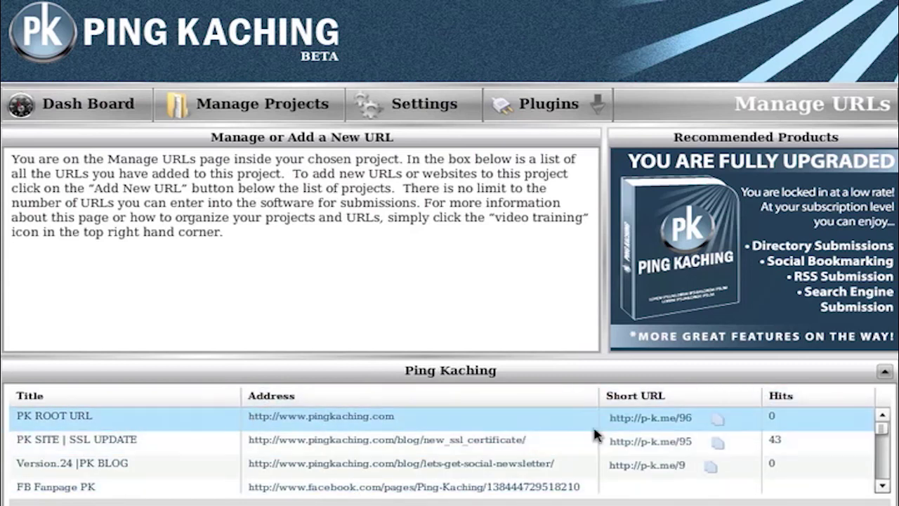
click(885, 373)
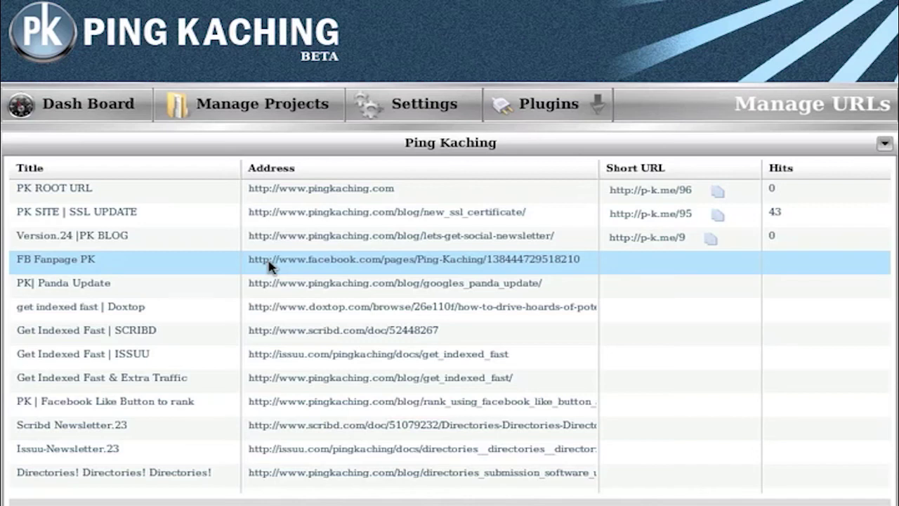
Return to the Manage URLs column settings, then switch to the Sb/Rss Accounts page.
click(395, 100)
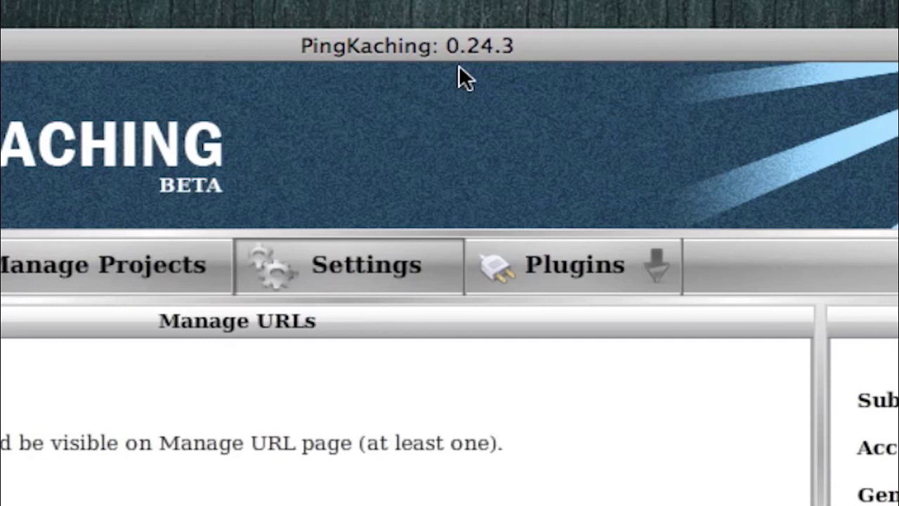
click(878, 447)
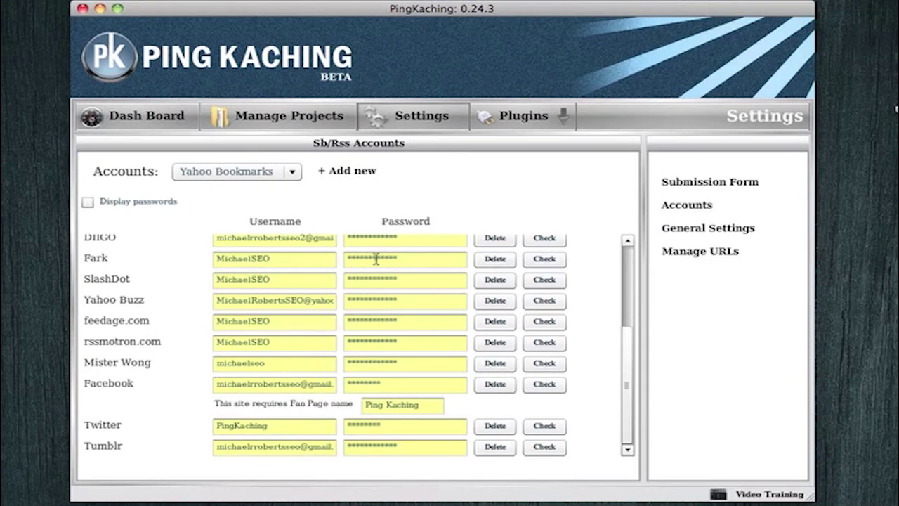
Scroll the Sb/Rss Accounts list back to the top, showing the saved Digg, Yahoo Bookmarks and Google Bookmark logins.
drag(627, 387, 629, 269)
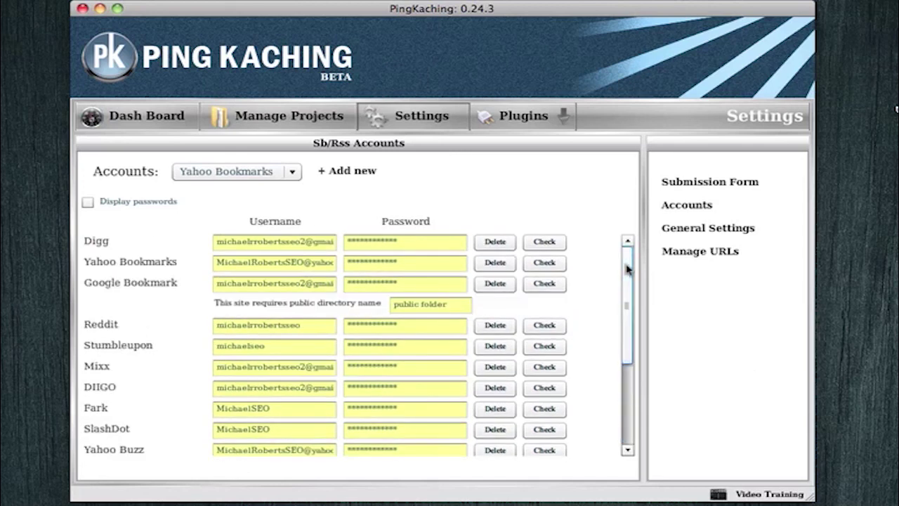